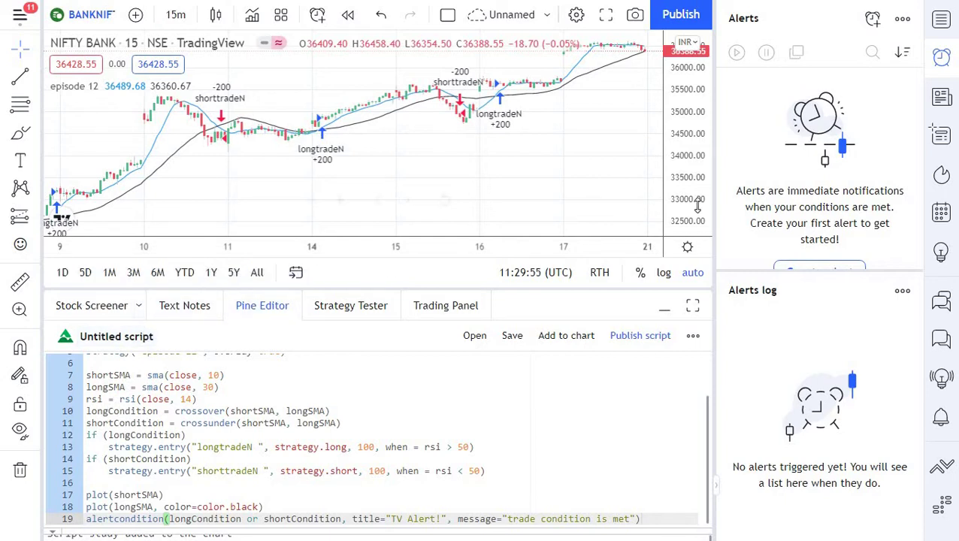
Start a new BANKNIFTY alert and expand More actions to show the pop-up and Play sound (Thin, Once) options
click(944, 59)
click(942, 60)
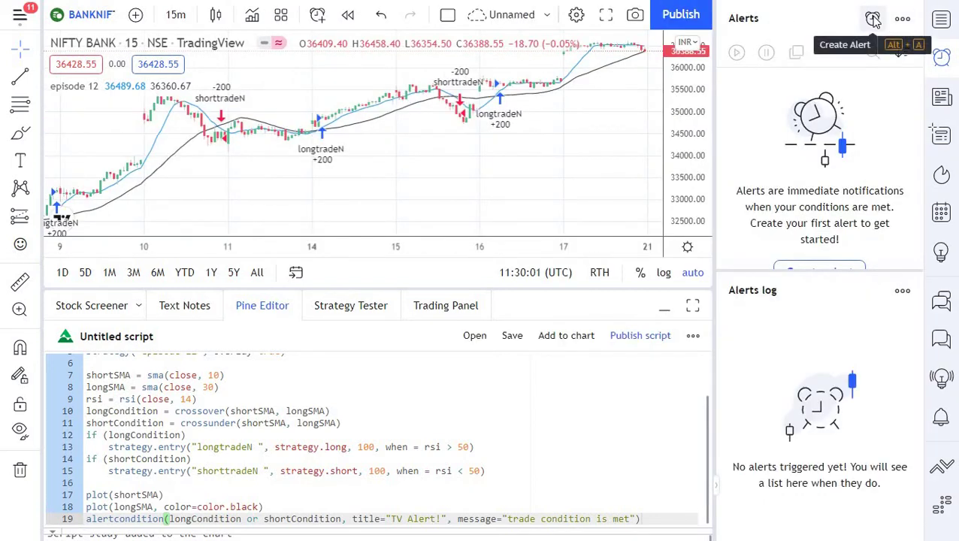
click(873, 19)
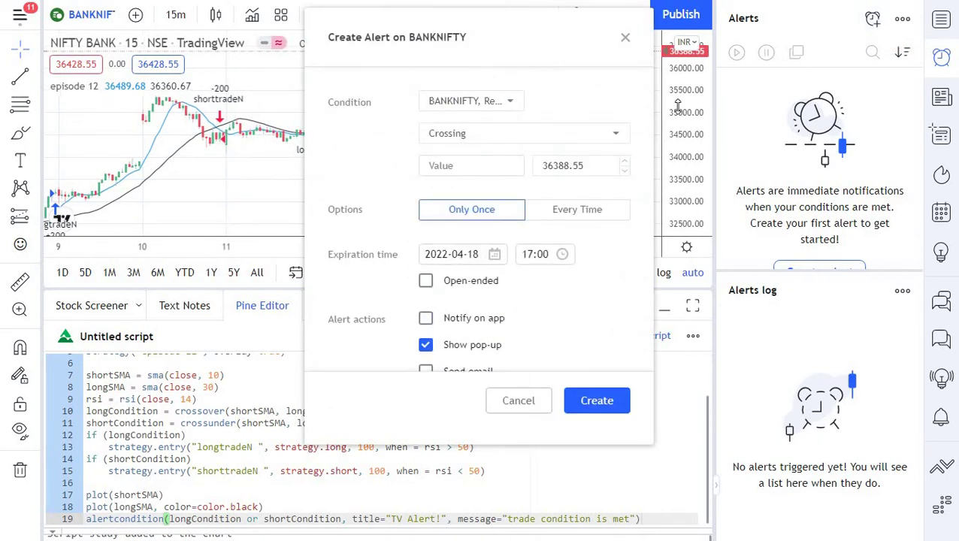
scroll(488, 202, down, 2)
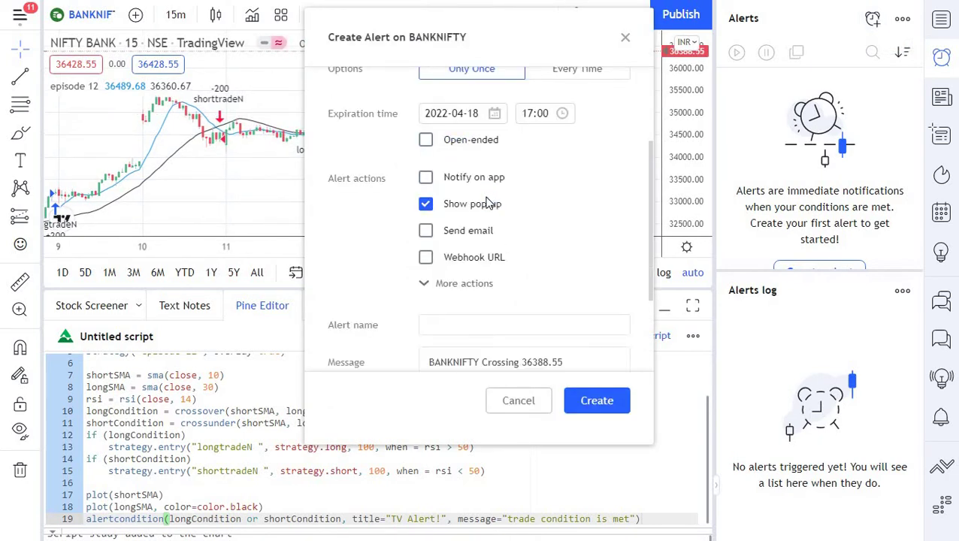
click(432, 283)
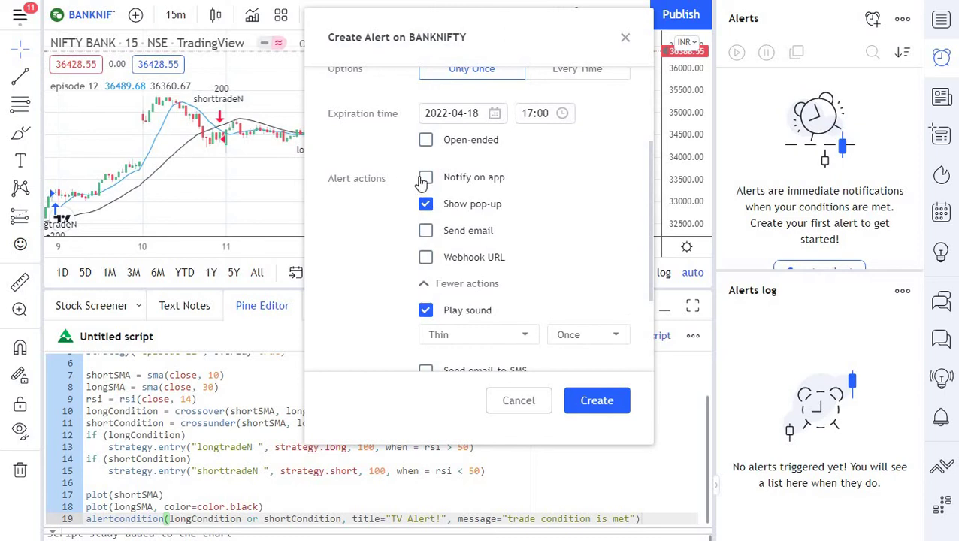
scroll(471, 287, down, 3)
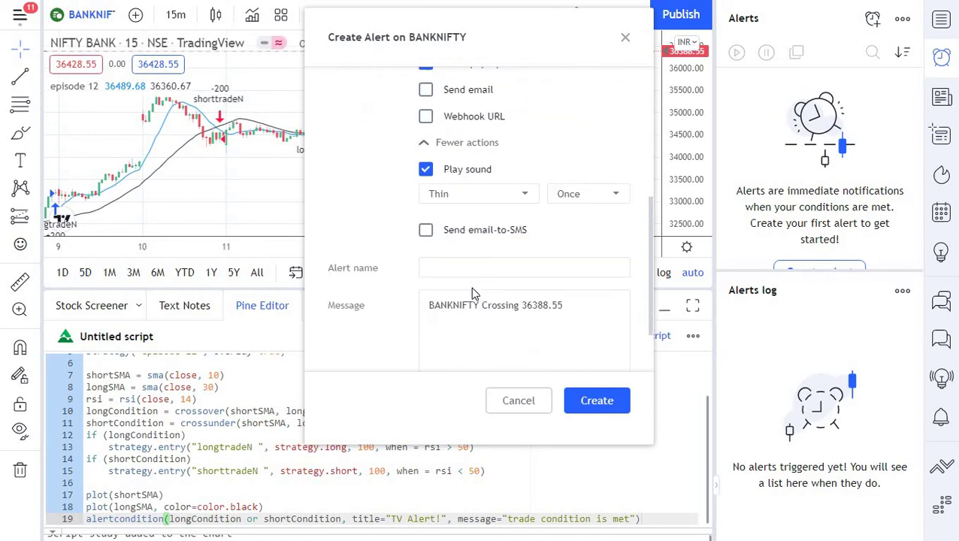
scroll(470, 287, up, 2)
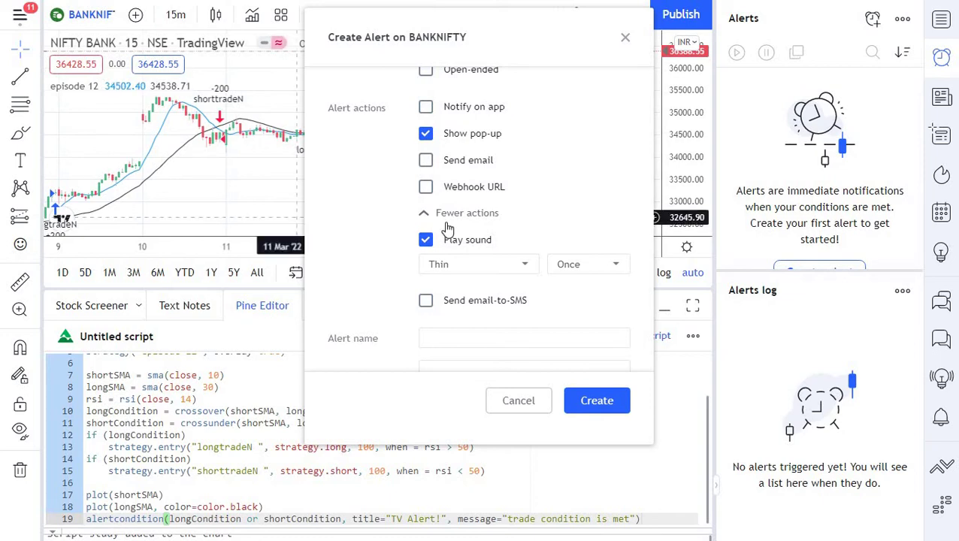
click(438, 265)
scroll(445, 319, down, 2)
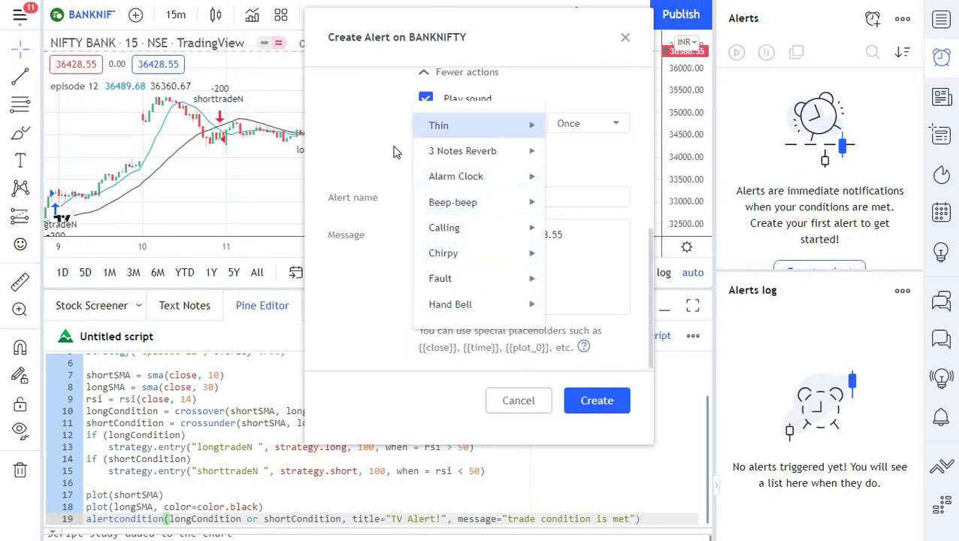
click(607, 127)
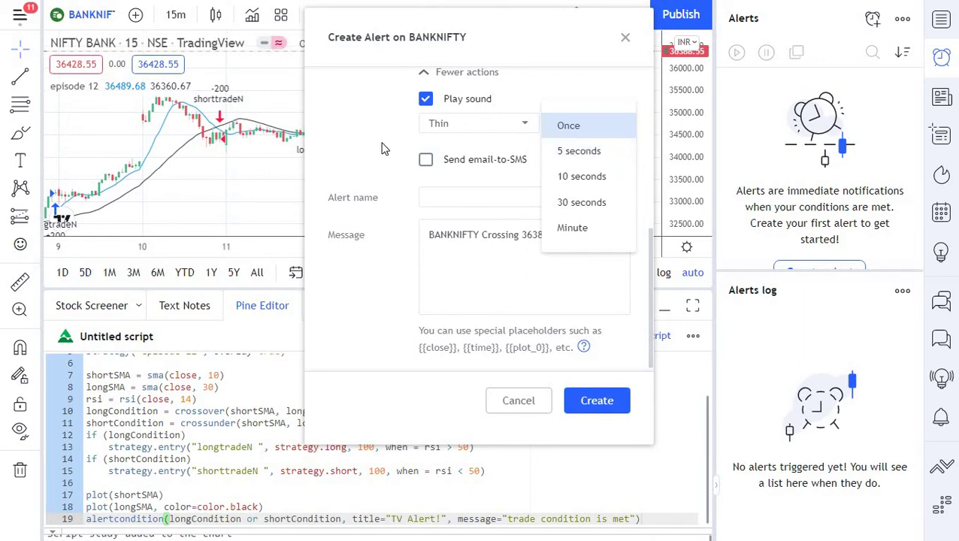
click(467, 149)
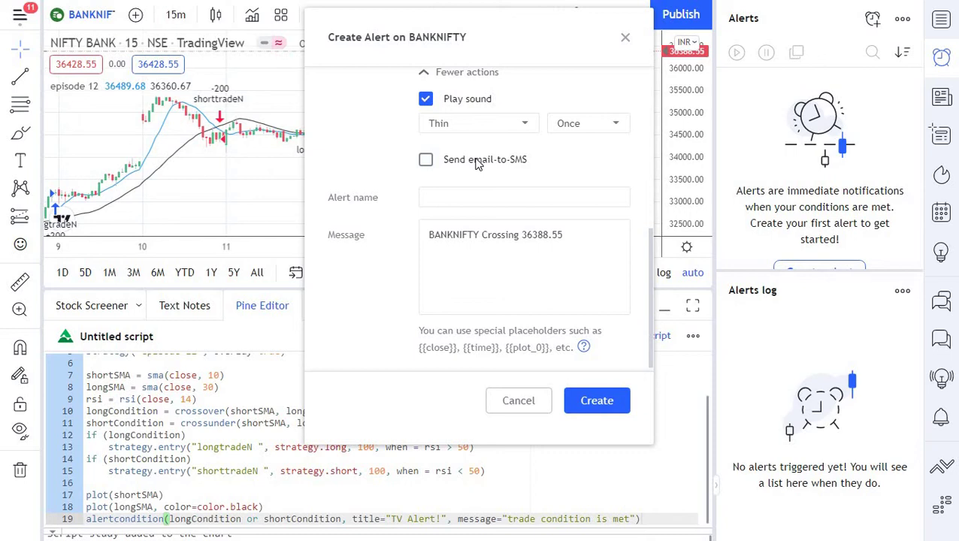
scroll(478, 175, up, 2)
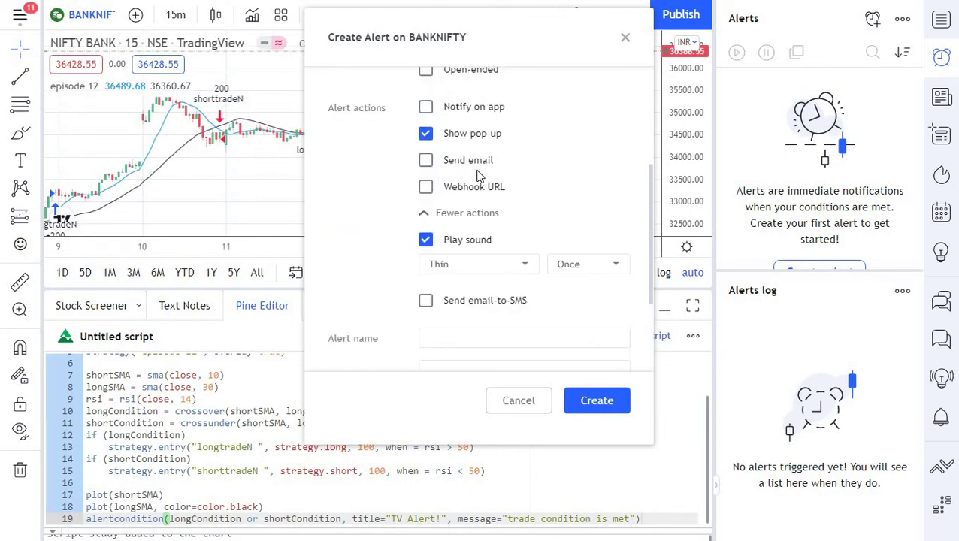
scroll(478, 174, up, 1)
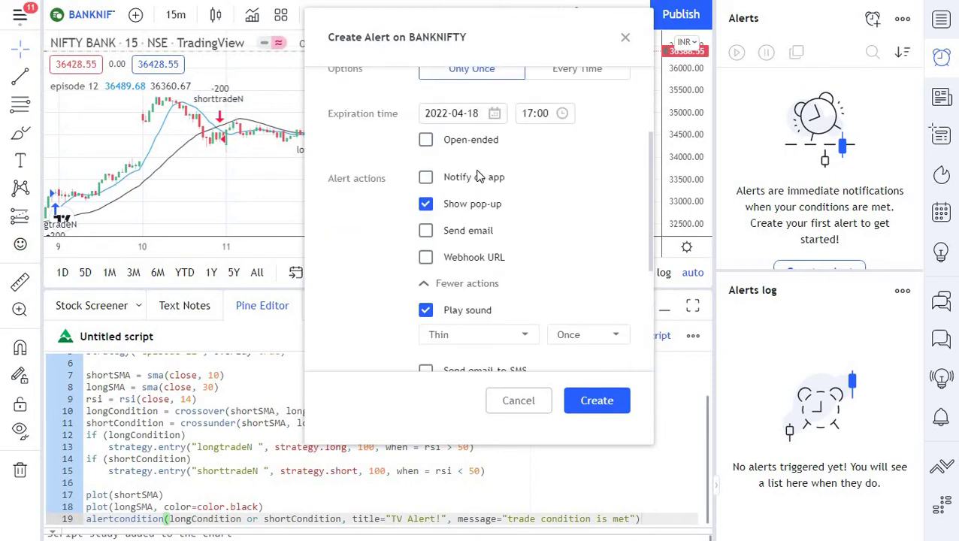
scroll(478, 174, up, 2)
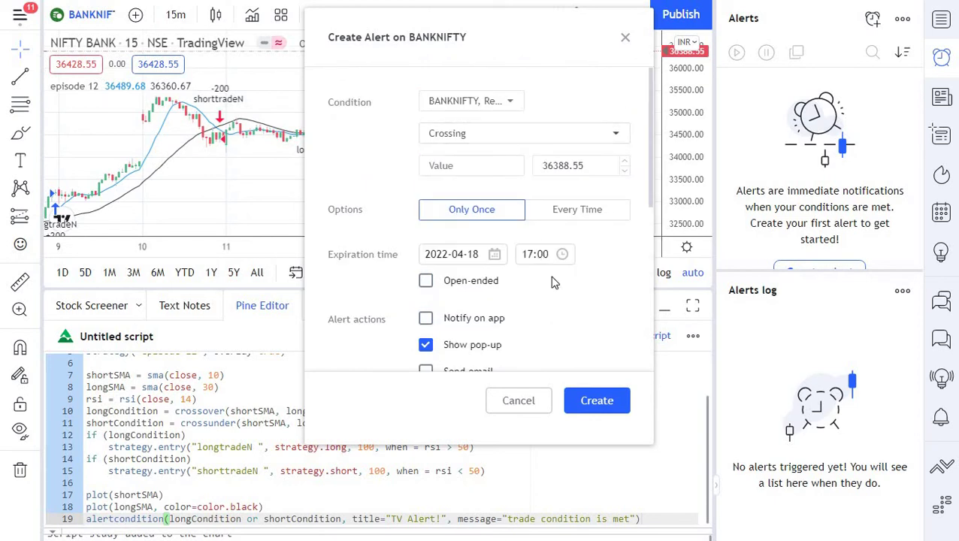
click(488, 103)
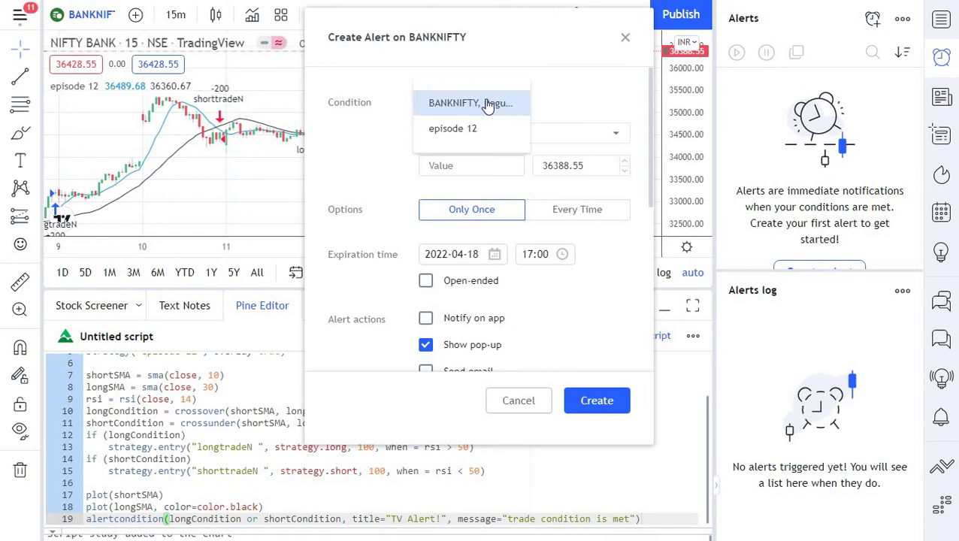
click(487, 104)
click(487, 103)
click(488, 103)
click(488, 103)
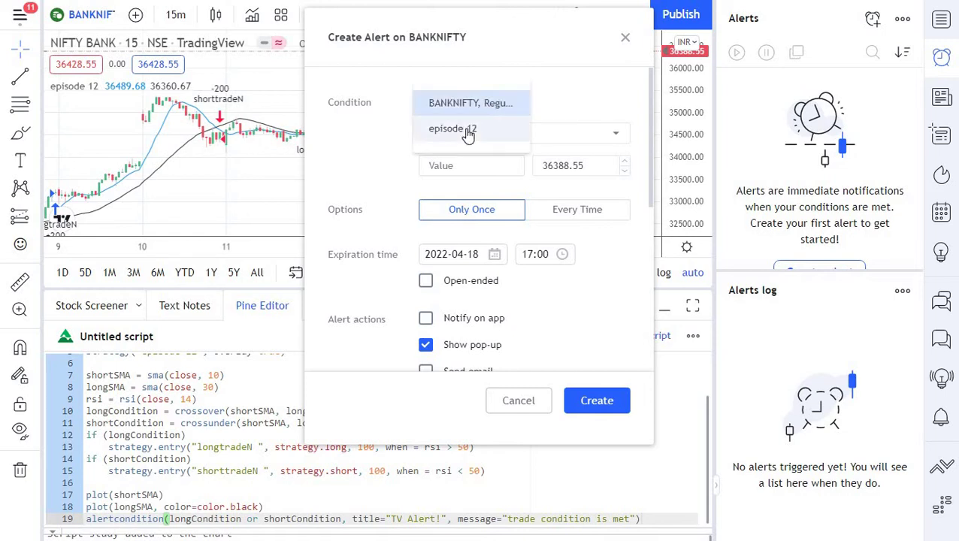
click(466, 129)
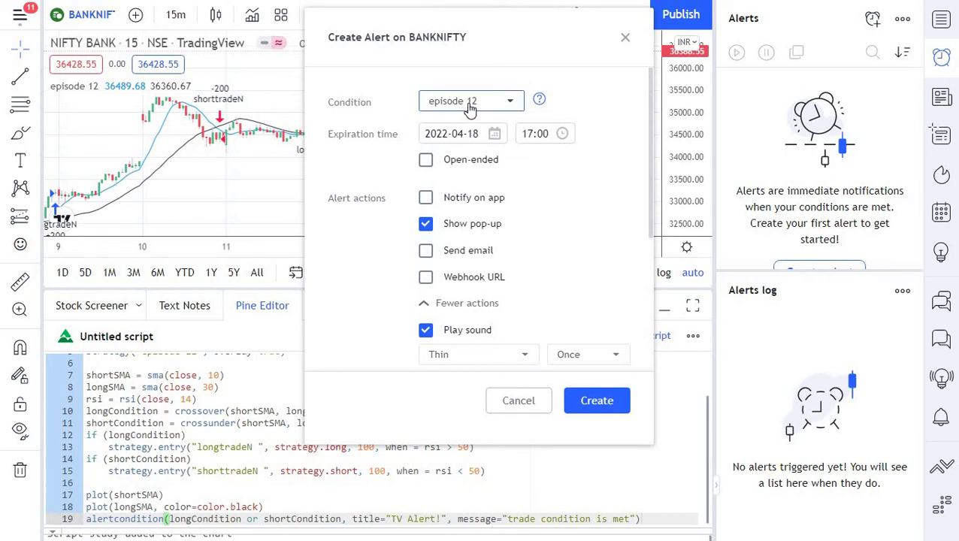
click(468, 113)
click(468, 111)
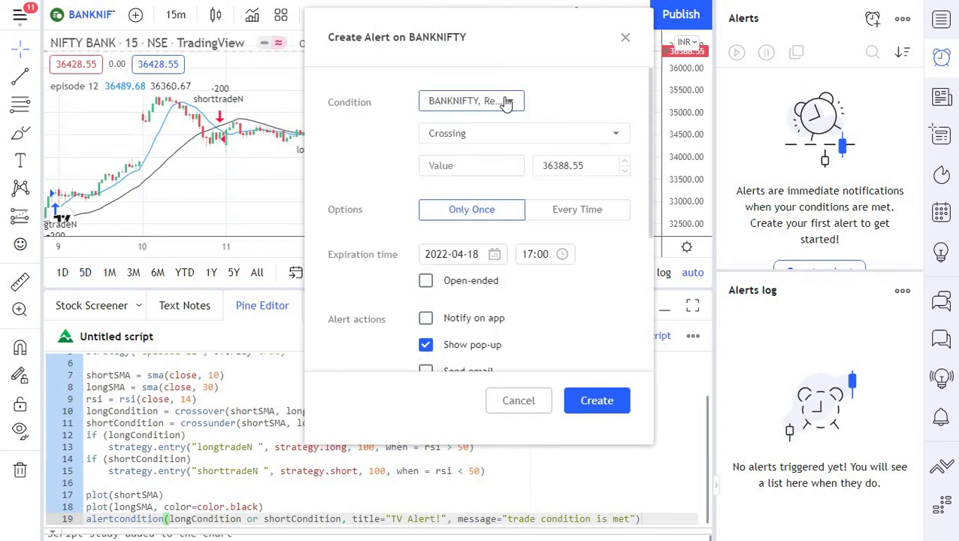
Keep the Crossing condition, change its value from 36388.55 to 40000, and leave the trigger at Only Once
click(485, 136)
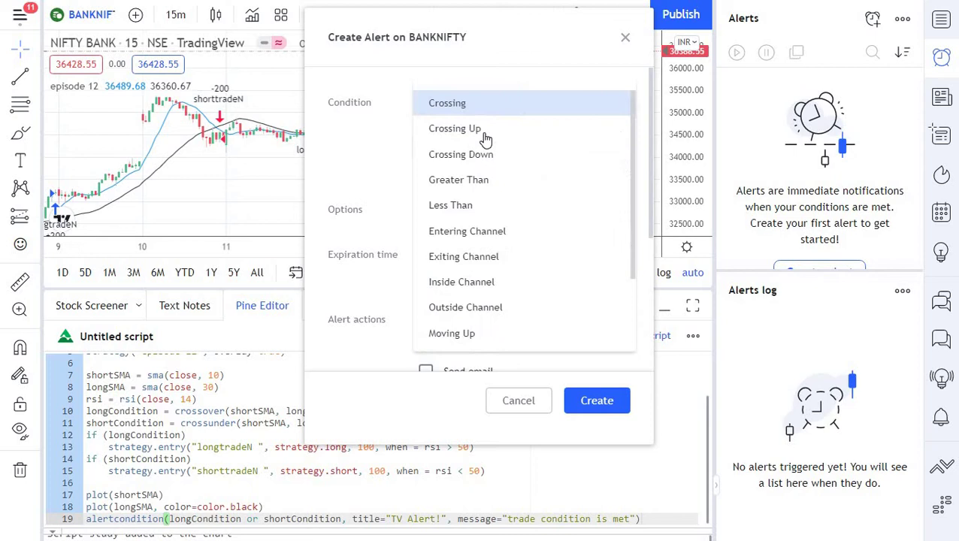
click(448, 102)
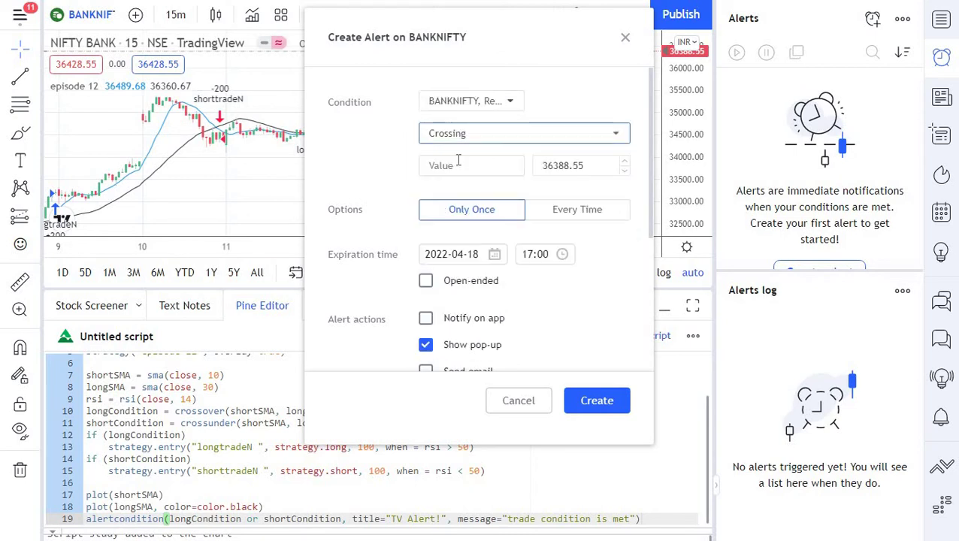
double_click(561, 165)
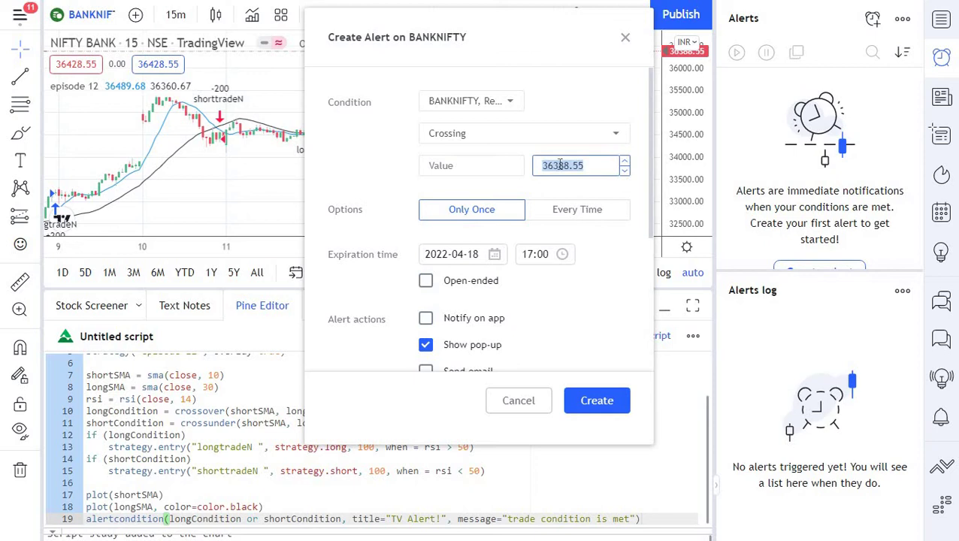
text(40000)
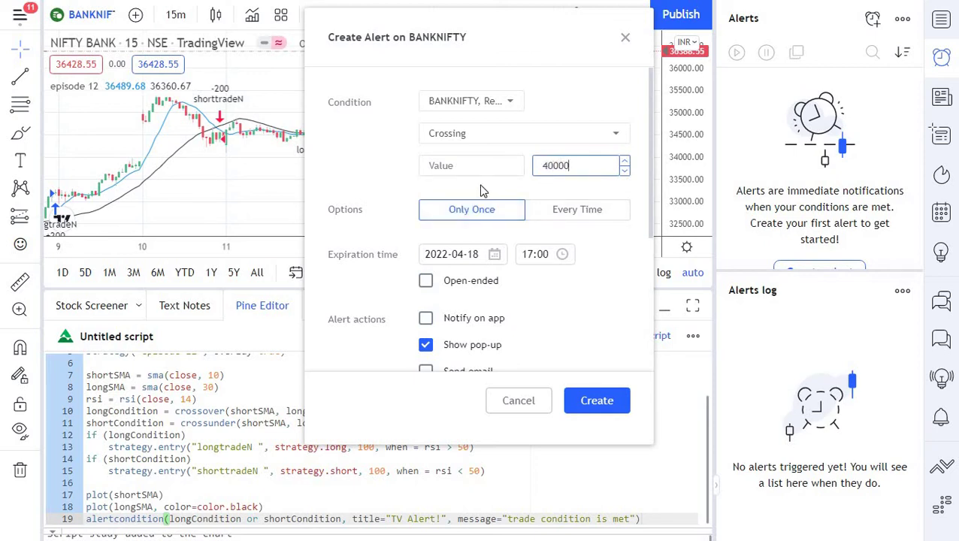
click(575, 214)
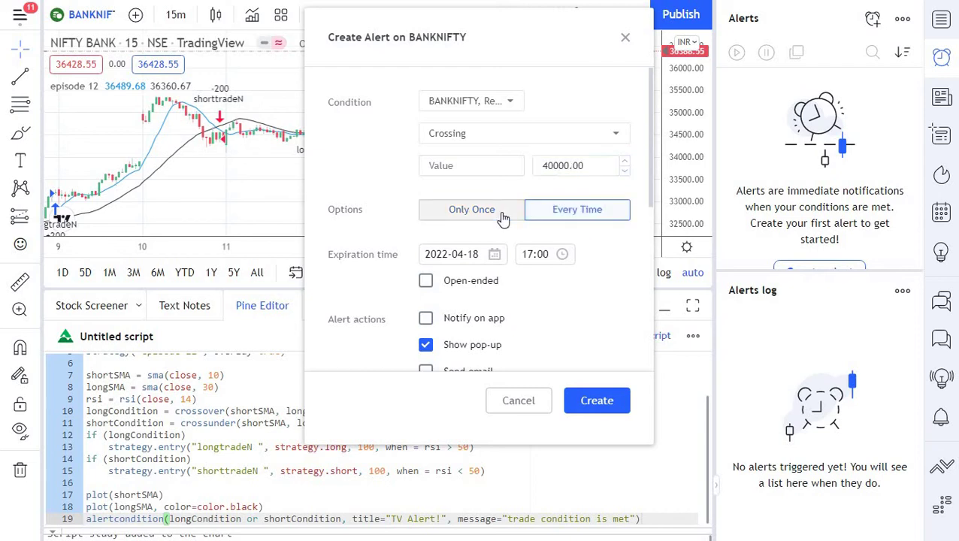
click(502, 214)
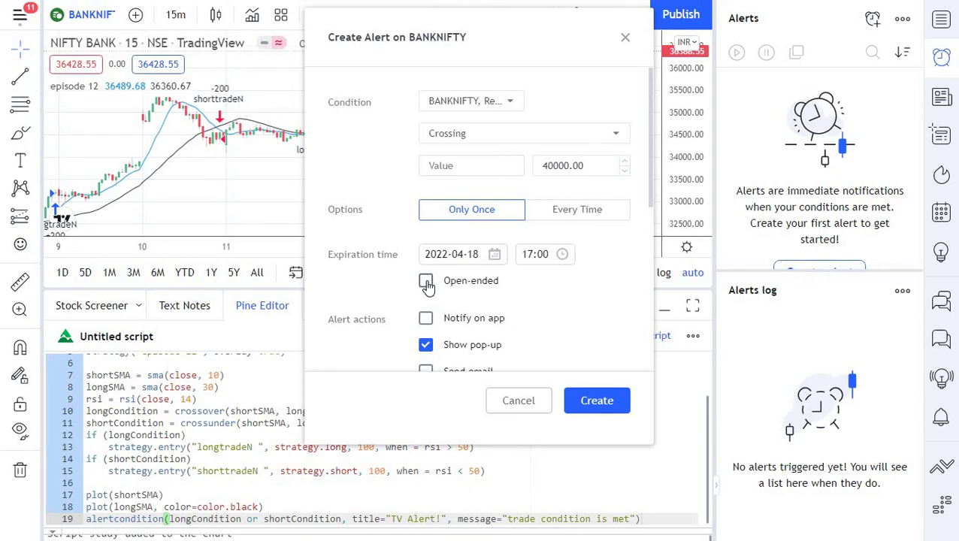
scroll(465, 264, down, 2)
scroll(465, 264, down, 3)
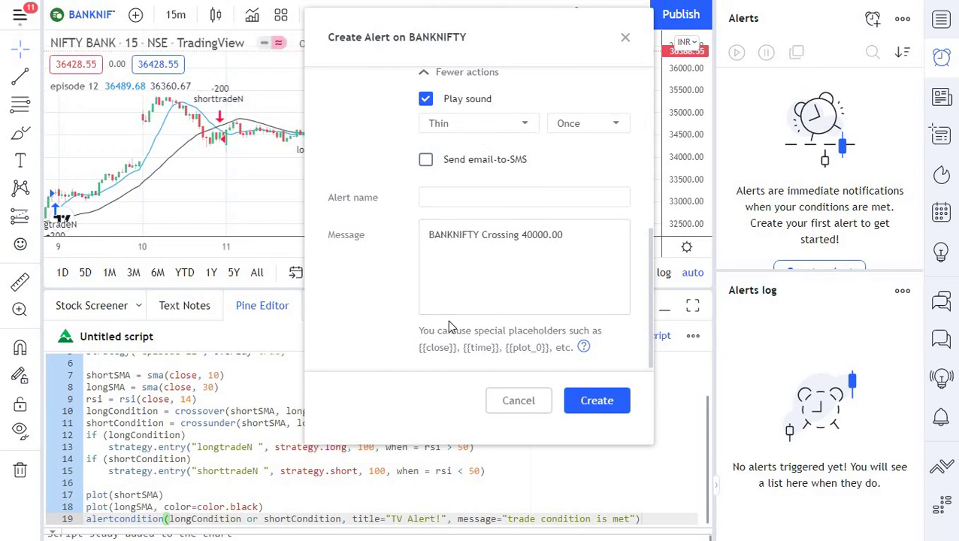
Cancel the Create Alert dialog without creating the alert
click(497, 401)
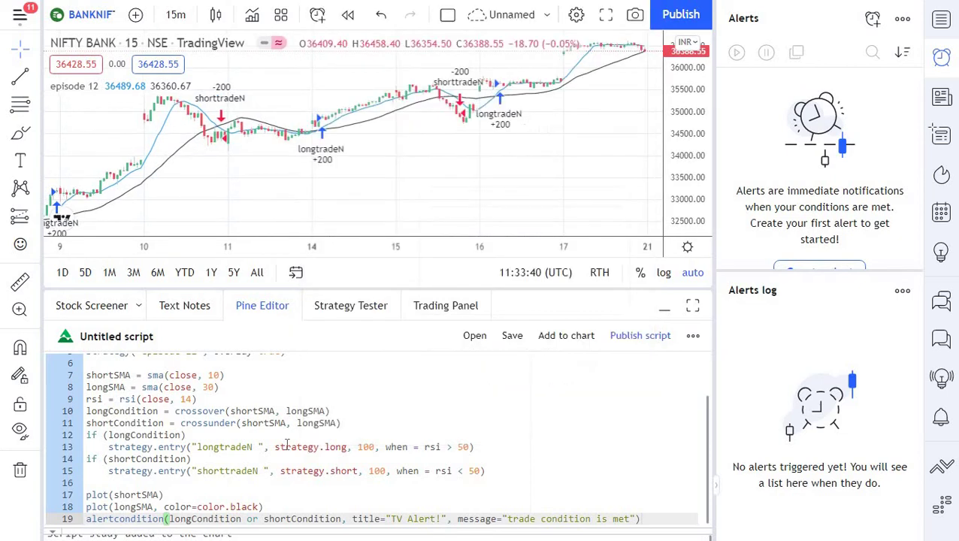
scroll(287, 443, up, 2)
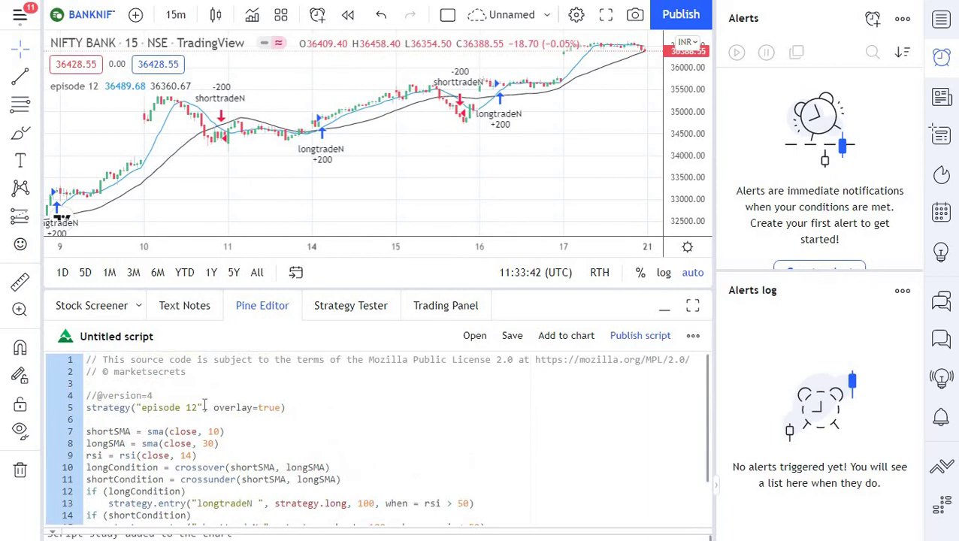
scroll(204, 406, down, 2)
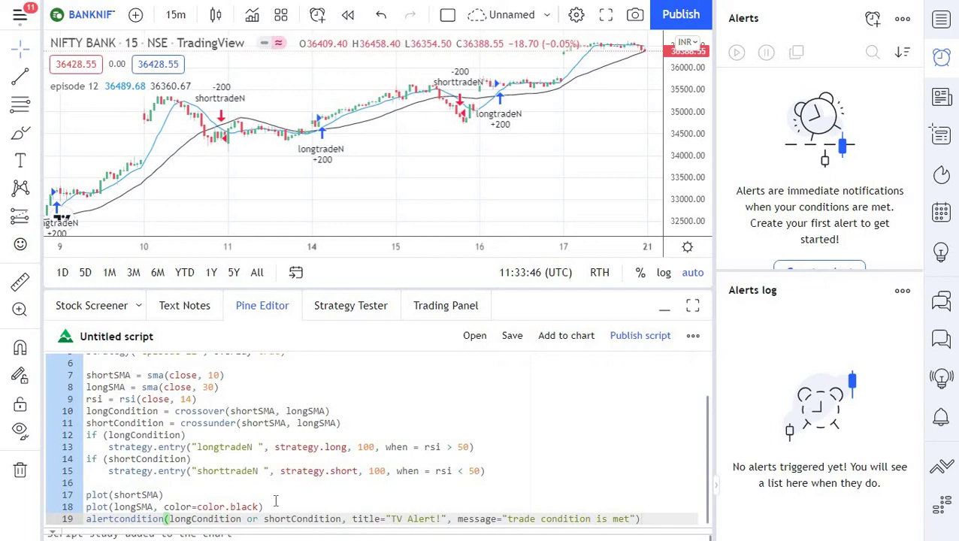
Review the Pine script and select the alertcondition line at its end
key(shift+Up)
key(shift+Up)
key(shift+Up)
key(shift+Up)
key(shift+Up)
key(shift+Up)
key(shift+Up)
key(shift+Up)
key(shift+Up)
key(shift+Up)
key(shift+Up)
key(shift+Up)
key(shift+Up)
key(shift+Up)
key(shift+Up)
key(shift+Up)
key(shift+Up)
key(shift+Up)
key(shift+Up)
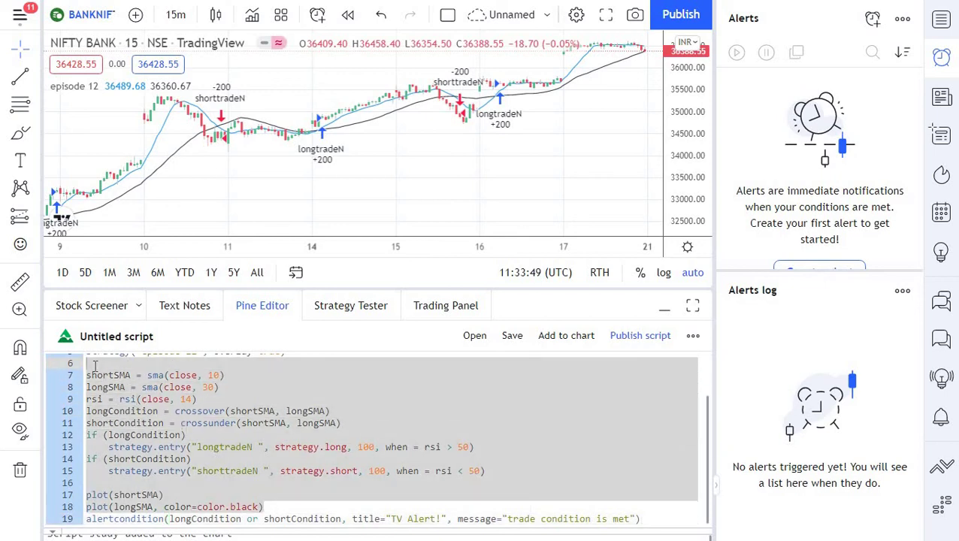
shift+click(87, 407)
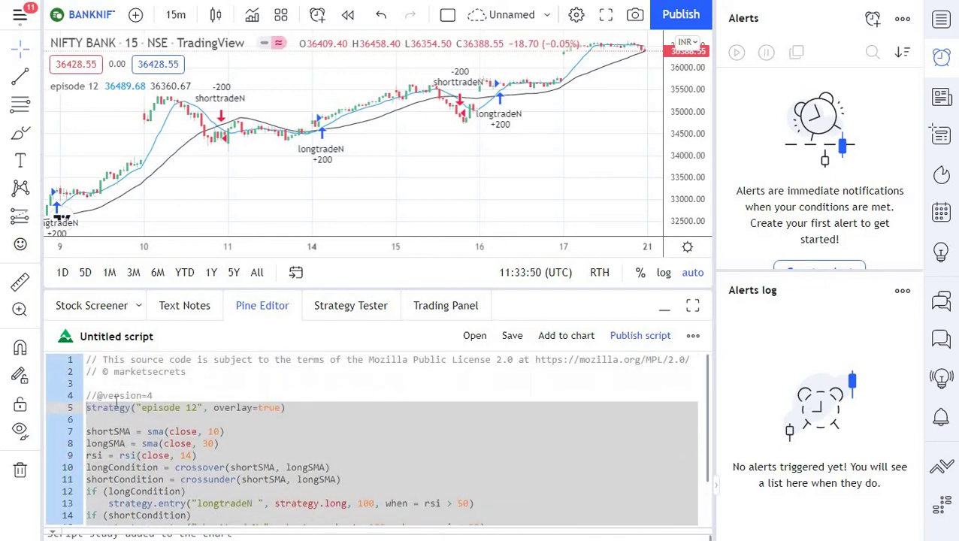
scroll(124, 406, down, 2)
click(193, 520)
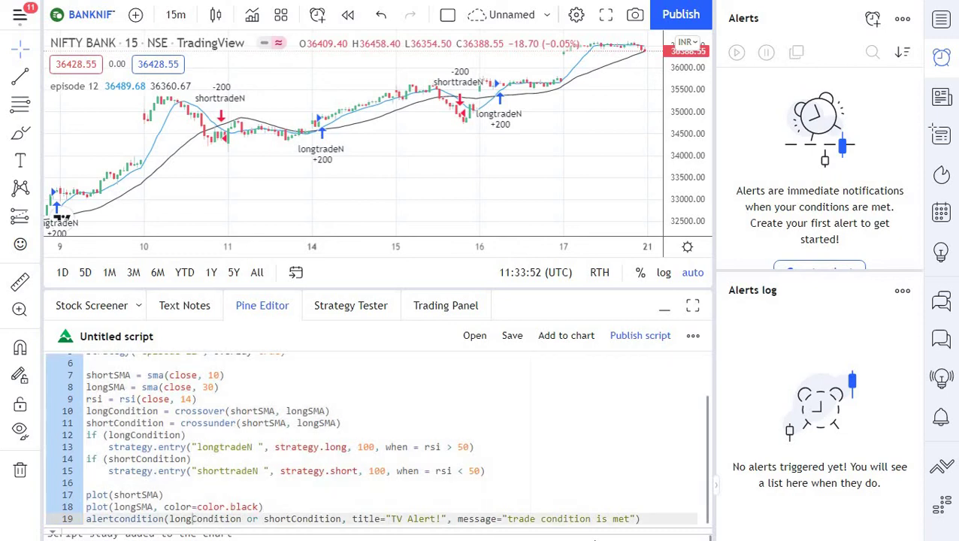
drag(651, 519, 85, 508)
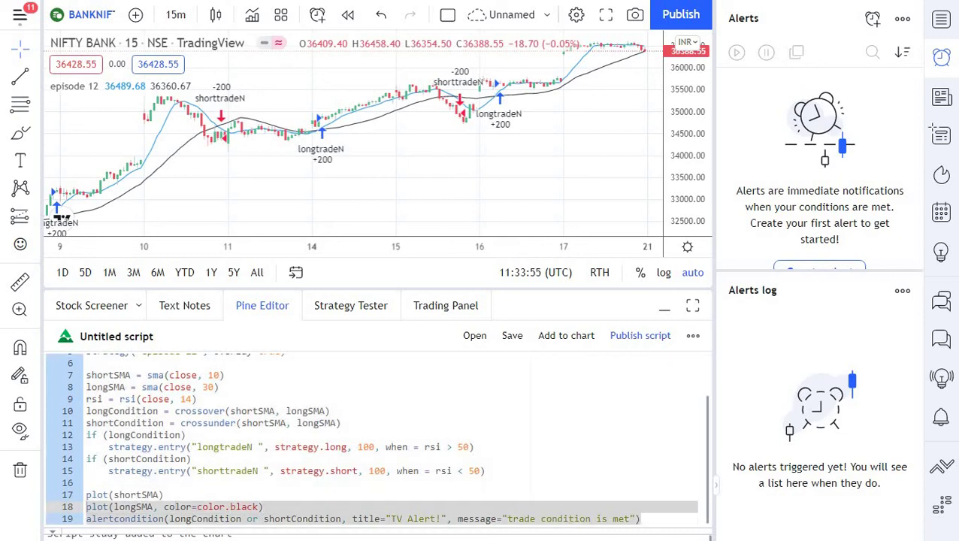
drag(141, 491, 92, 524)
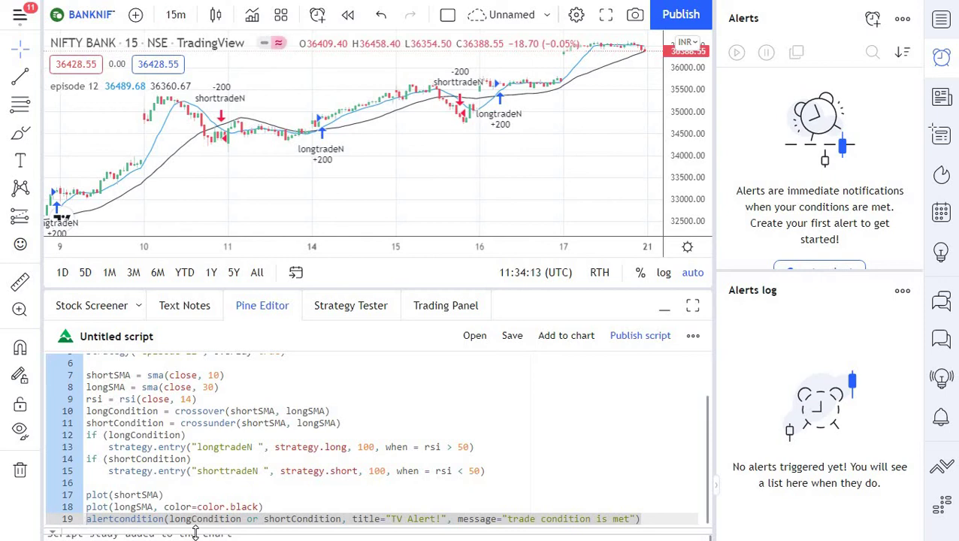
click(169, 519)
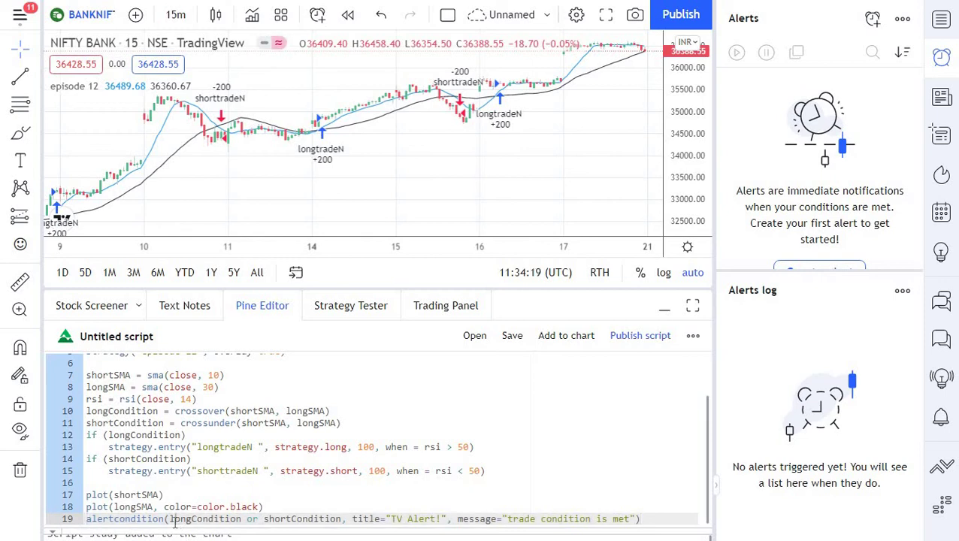
drag(169, 519, 339, 520)
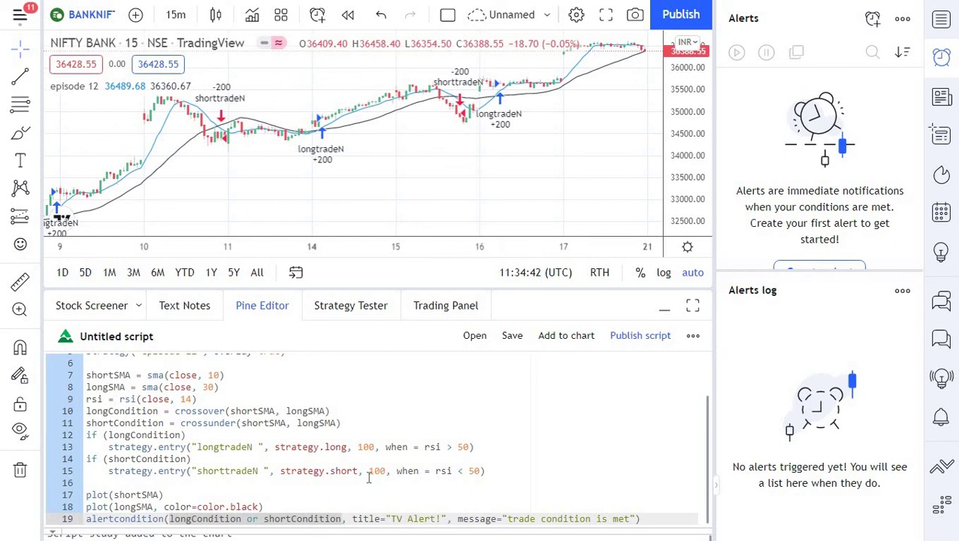
mouse_move(351, 477)
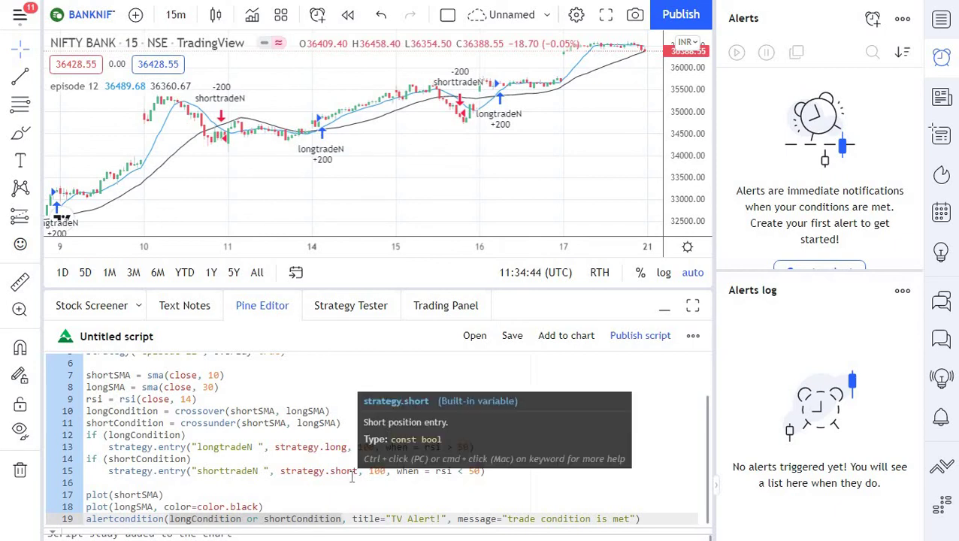